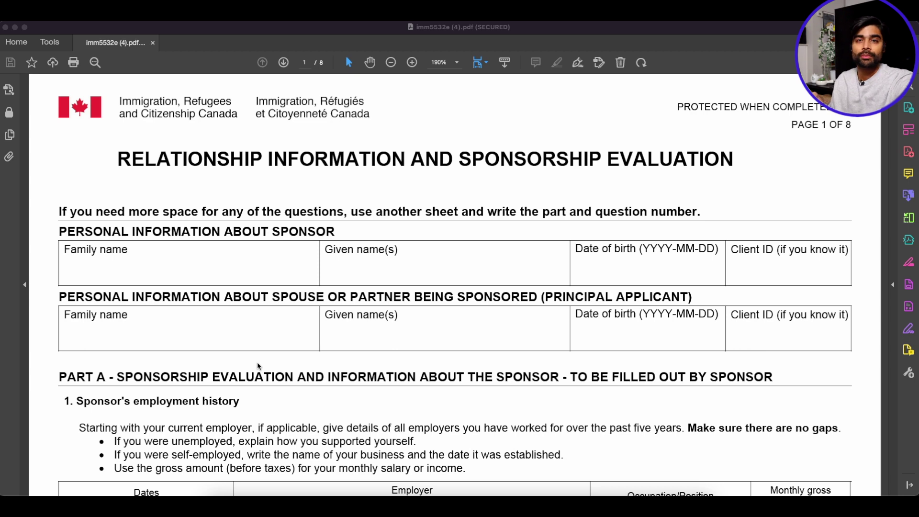
Step: Scroll down through the filled sponsorship form's pages in Acrobat Reader to review its sections
scroll(268, 341, "down", 10)
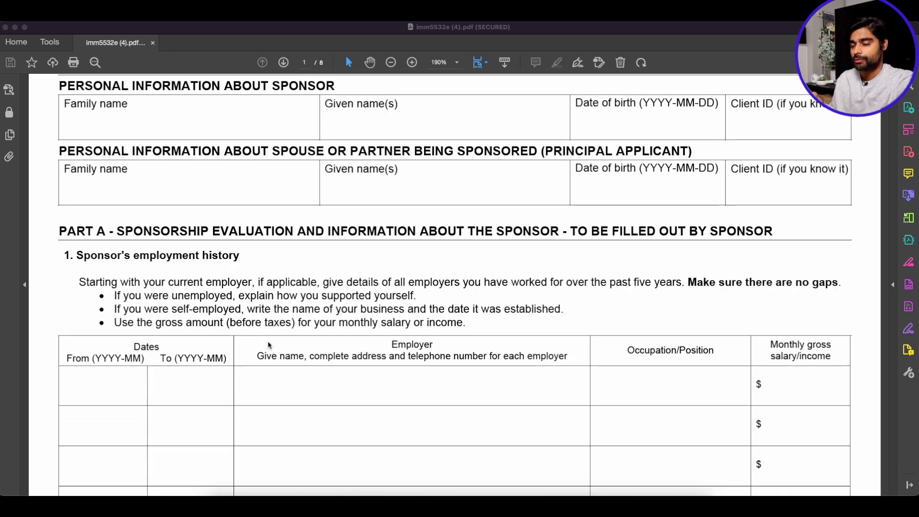
scroll(268, 341, "down", 2)
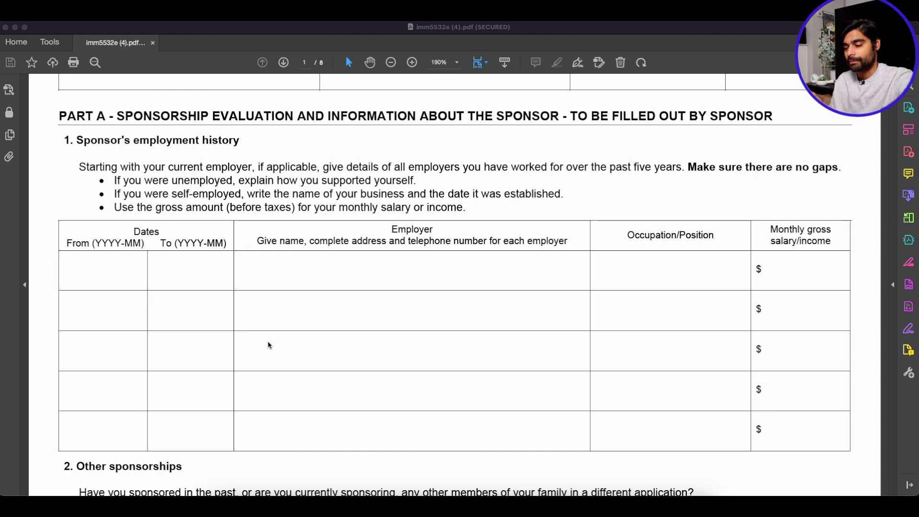
scroll(268, 343, "down", 15)
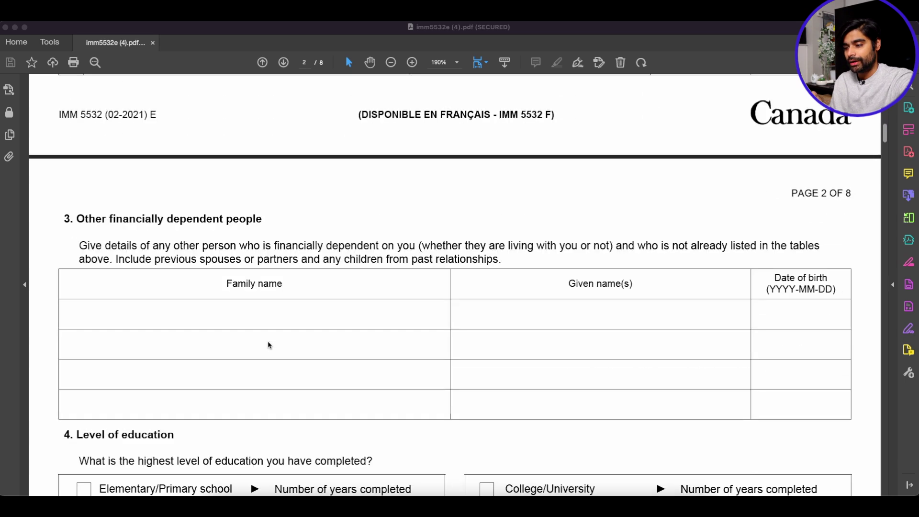
scroll(268, 344, "down", 8)
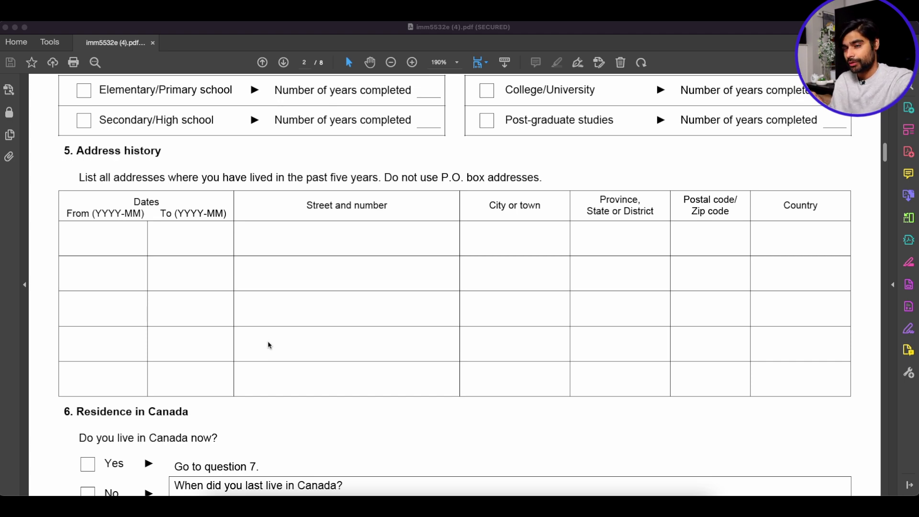
scroll(268, 344, "down", 15)
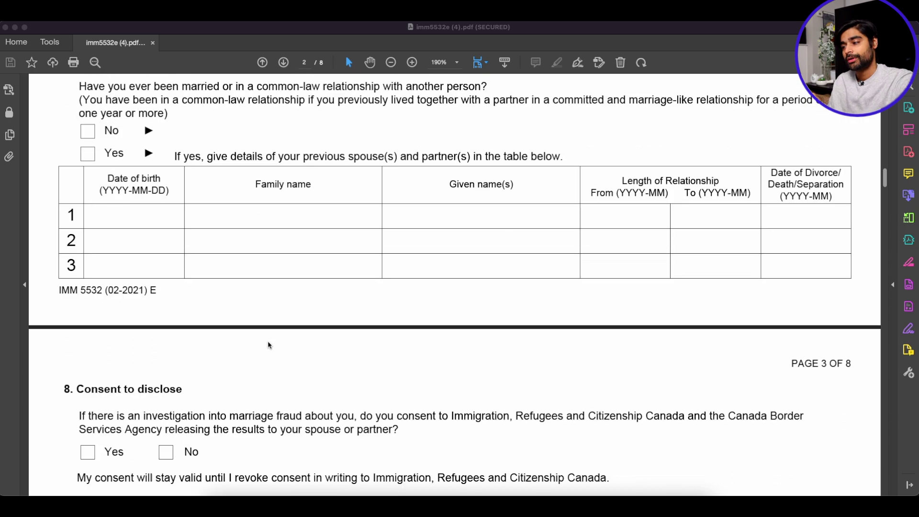
scroll(268, 344, "down", 12)
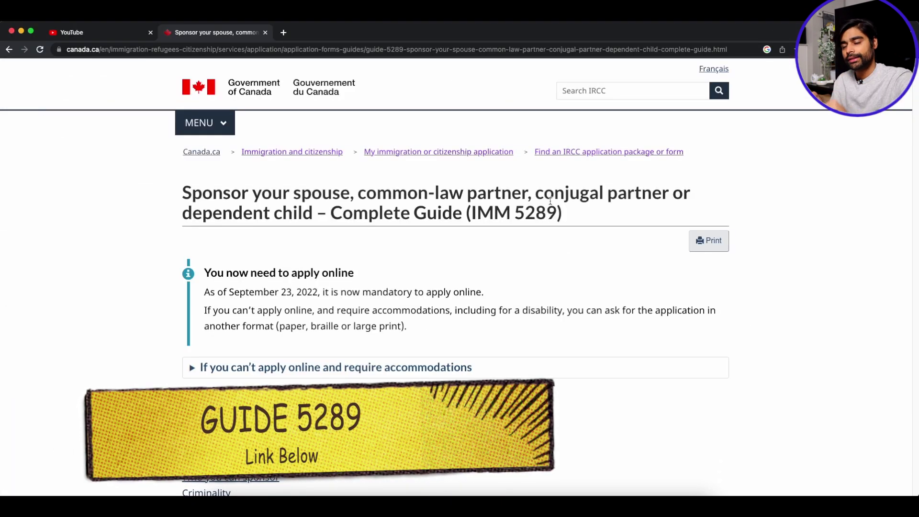
Step: Search the guide page for '5532' and jump to the IMM 5532 heading's instructions
key("super+f")
type("5532")
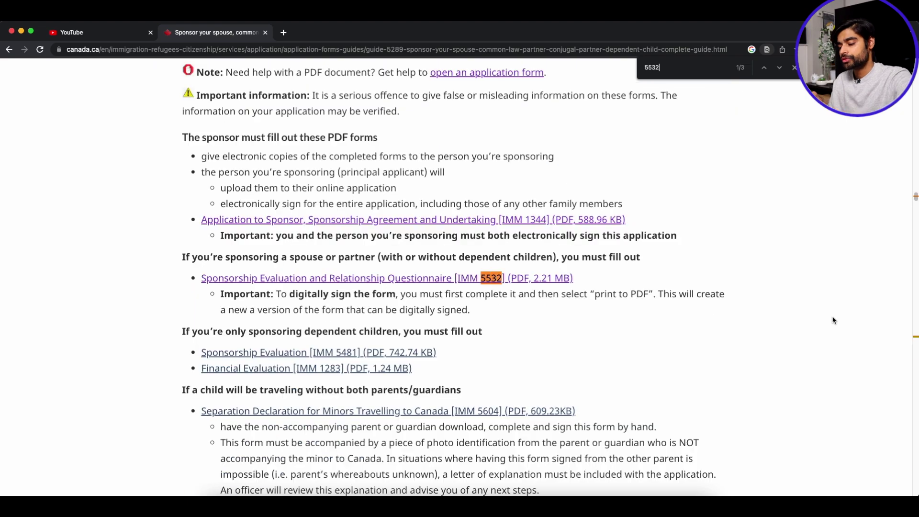
left_click(779, 68)
key("Escape")
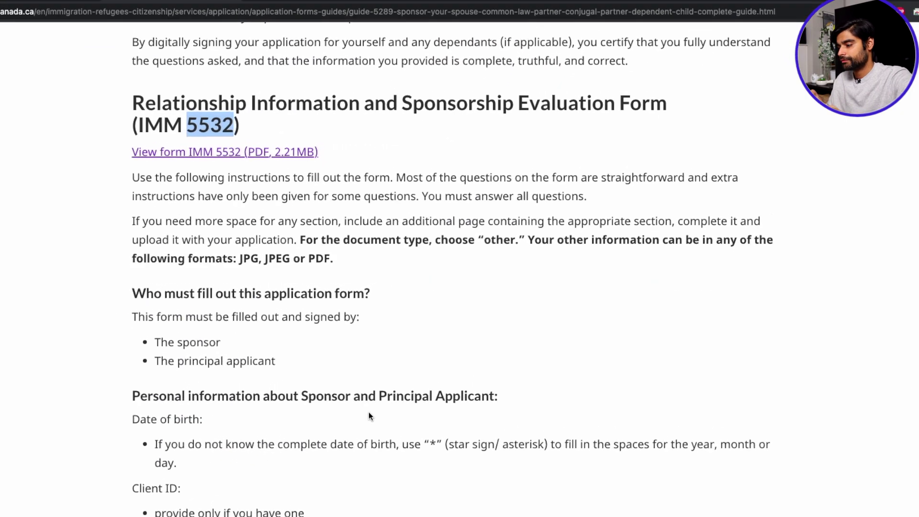
left_click(346, 245)
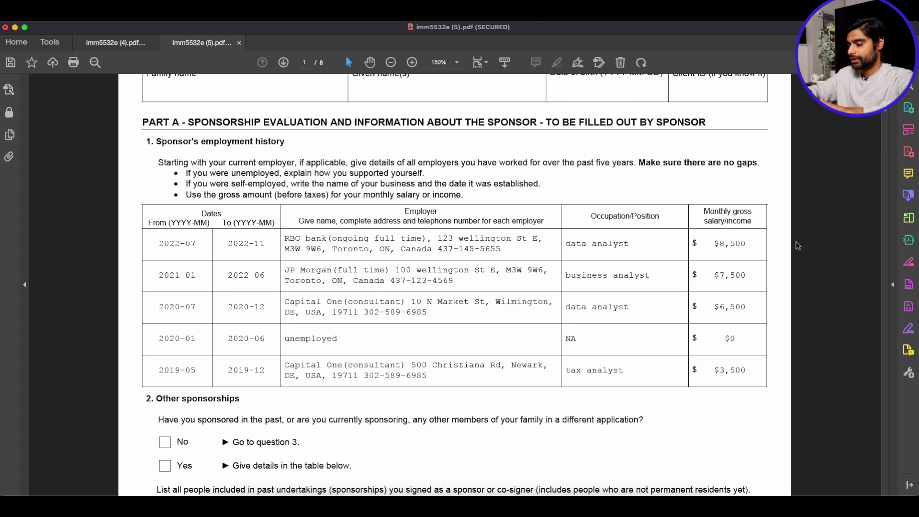
Step: Try replacing the first row's To date with 'present', then restore it to 2022-11
double_click(250, 245)
type("p")
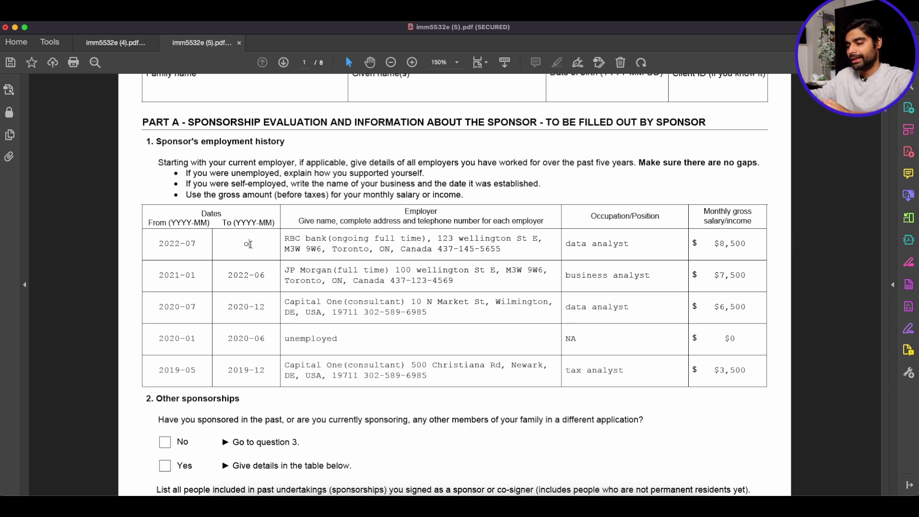
type("resen")
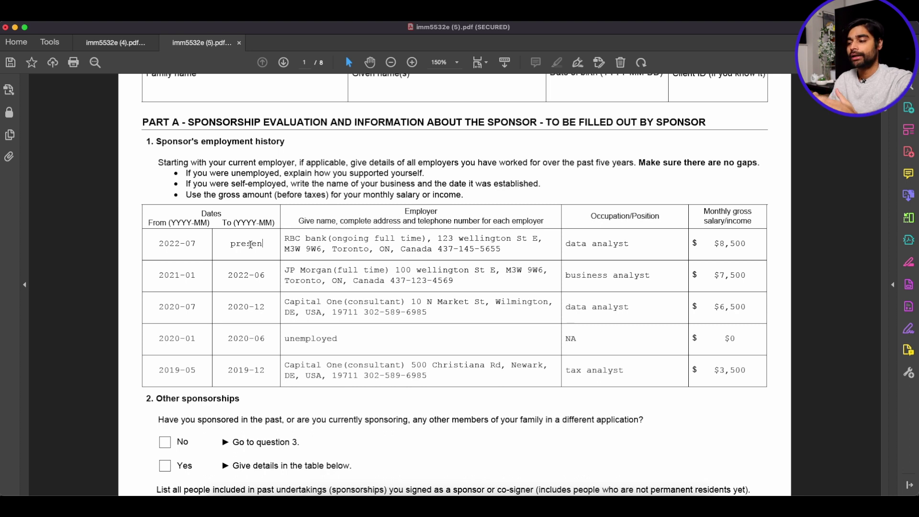
key("BackSpace")
key("BackSpace")
key("BackSpace")
key("BackSpace")
key("BackSpace")
key("BackSpace")
type("2022-11")
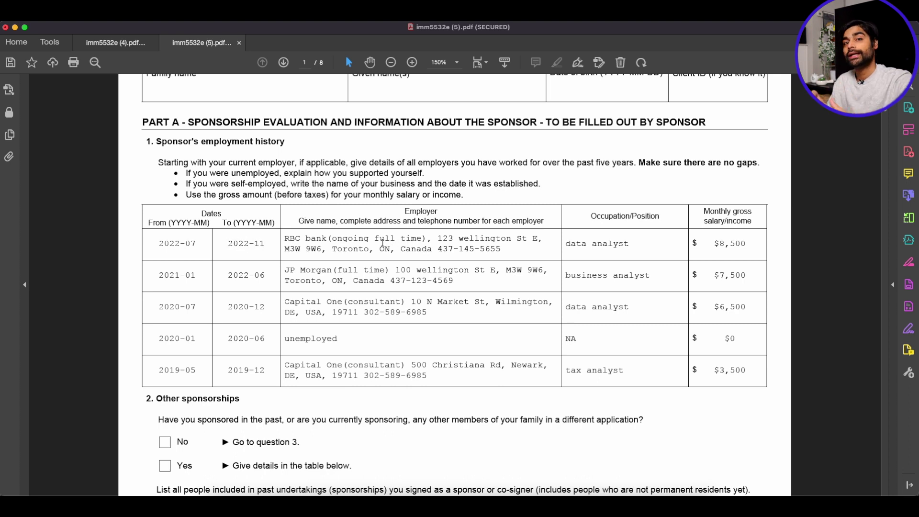
left_click_drag(332, 238, 424, 238)
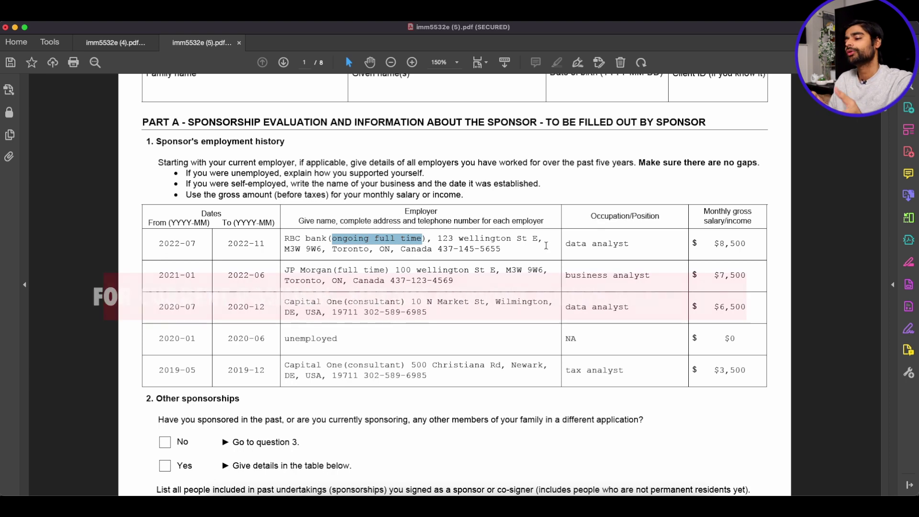
left_click(546, 246)
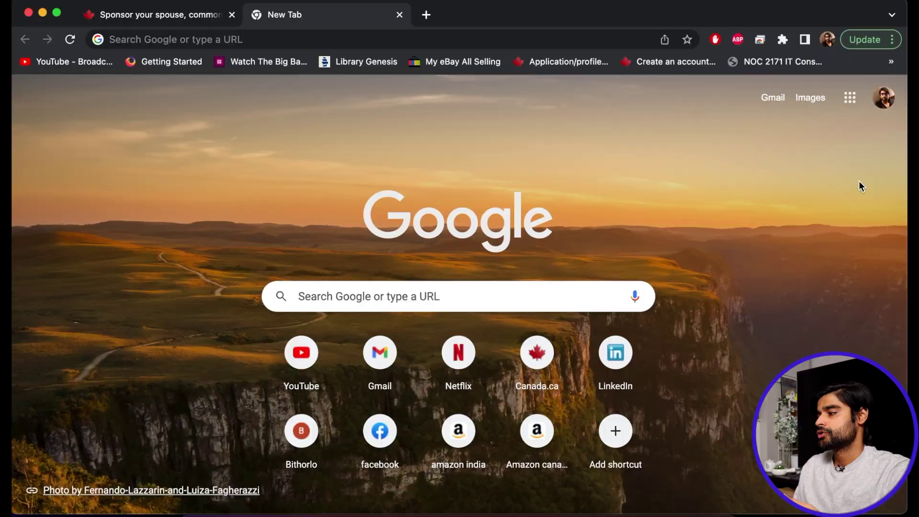
Step: Create a new blank Google Docs document from Google Drive
left_click(851, 100)
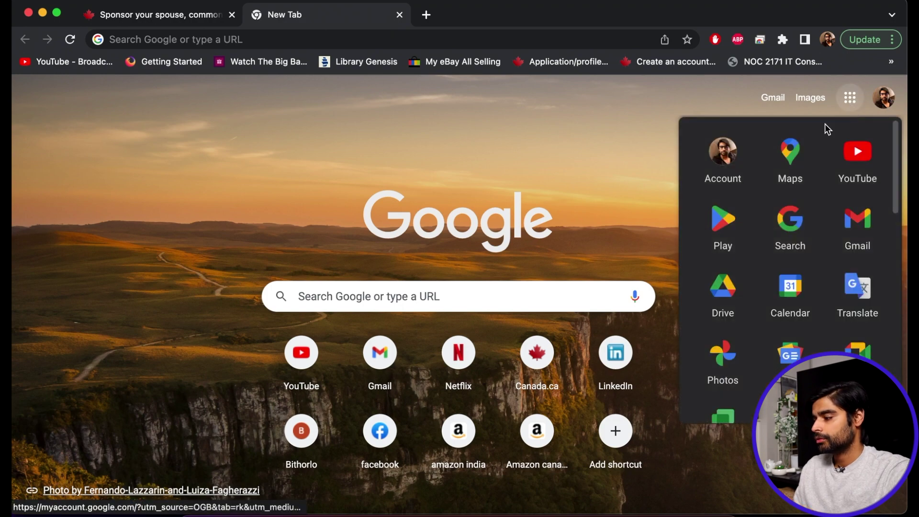
left_click(727, 306)
left_click(58, 117)
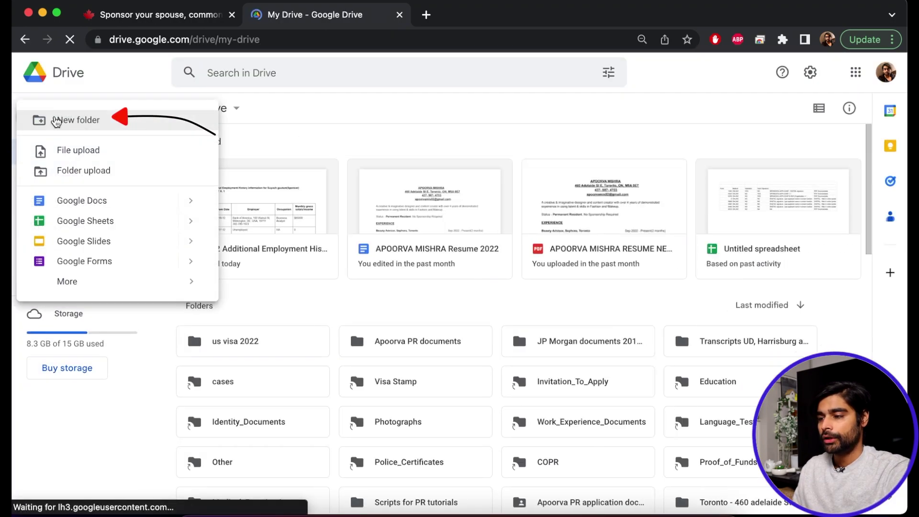
left_click(107, 201)
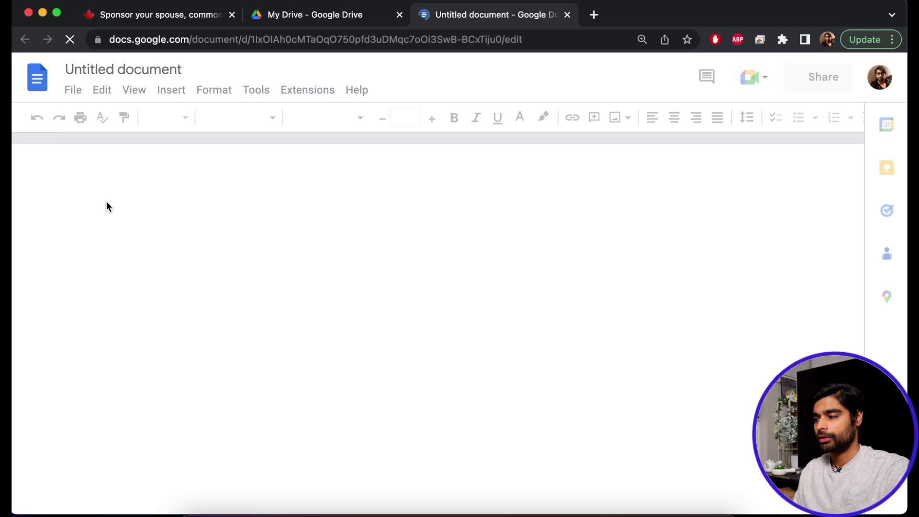
Step: Insert a 5 by 5 table into the new document
left_click(173, 94)
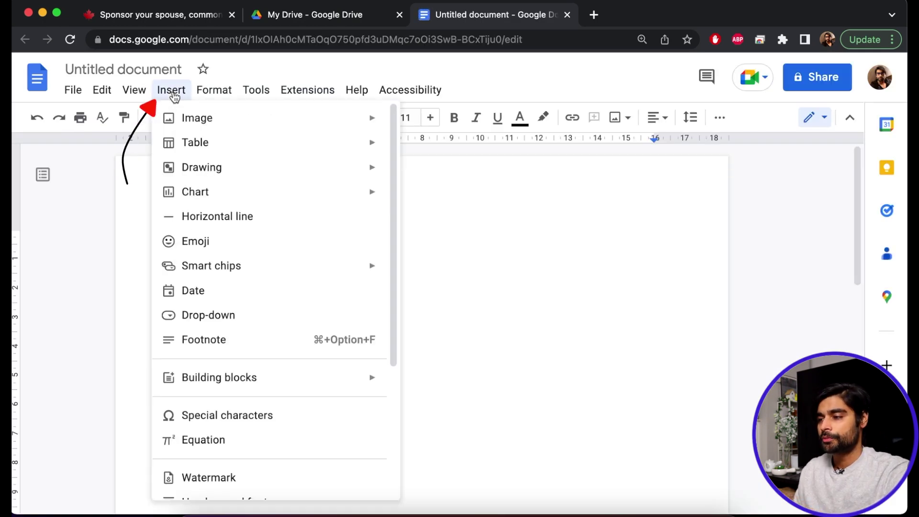
mouse_move(249, 153)
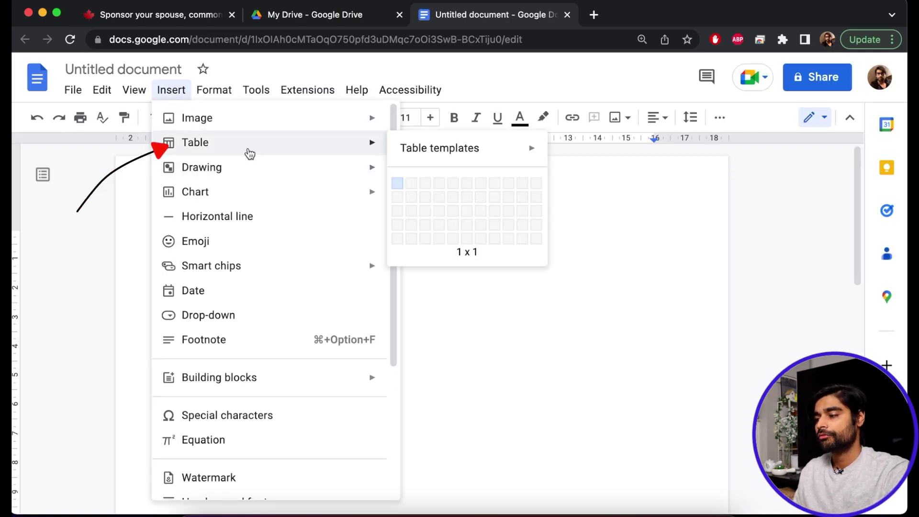
left_click(455, 235)
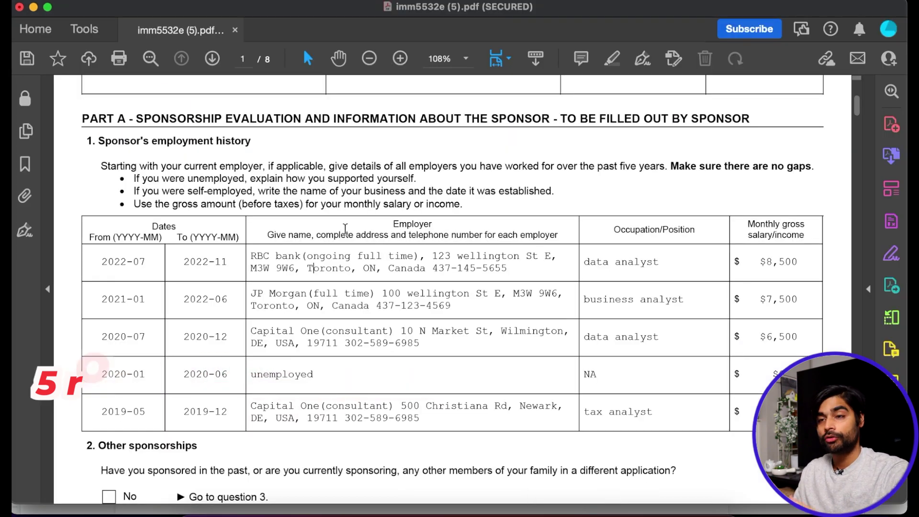
Step: Label the header row From Date, To Date, Employer, Occupation and Salary
type("o")
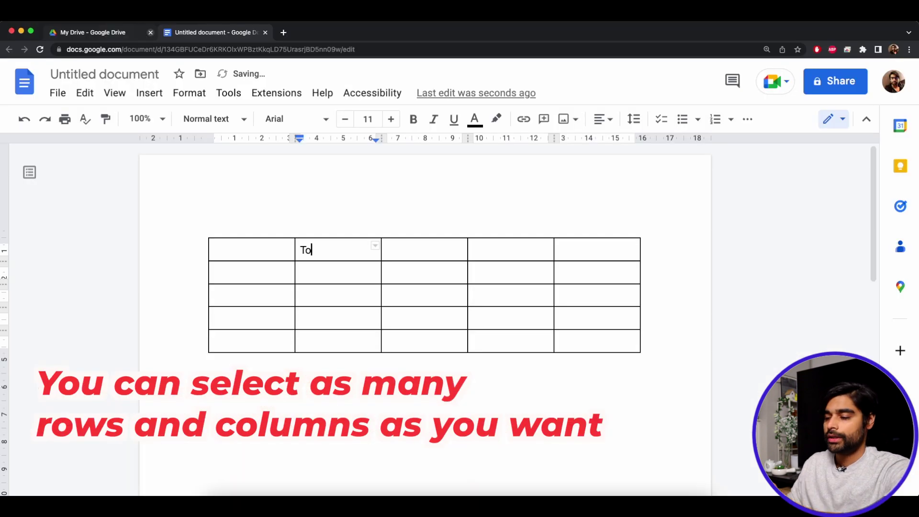
type(" Date")
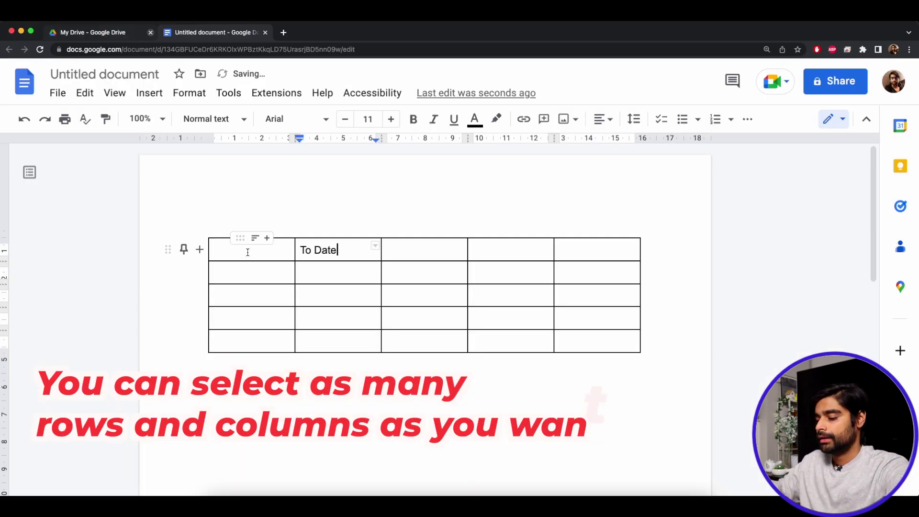
left_click(247, 252)
type("From Date")
left_click(400, 253)
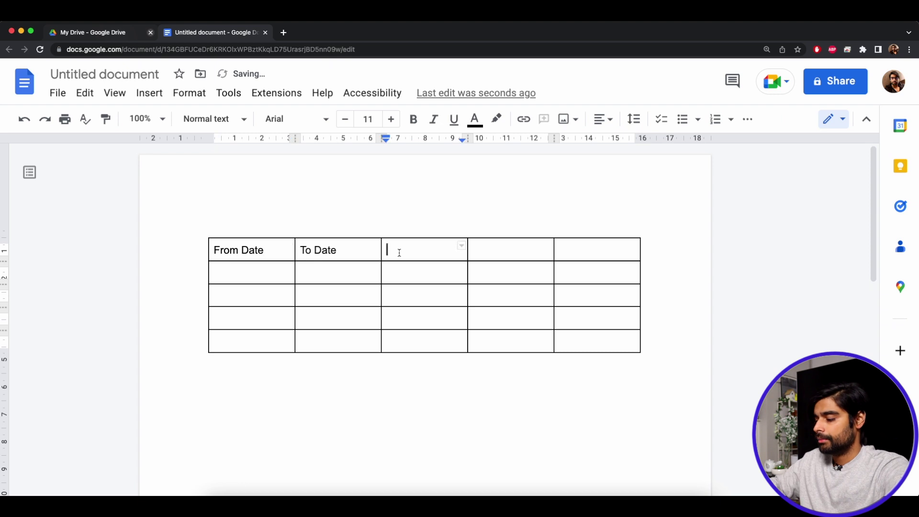
type("Employer")
left_click(512, 253)
type("Occup")
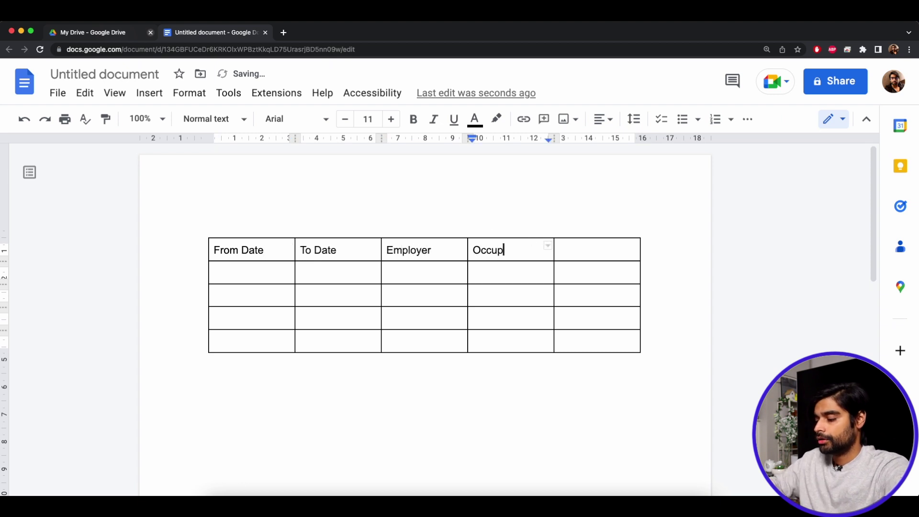
type("ation")
left_click(589, 252)
type("Sal")
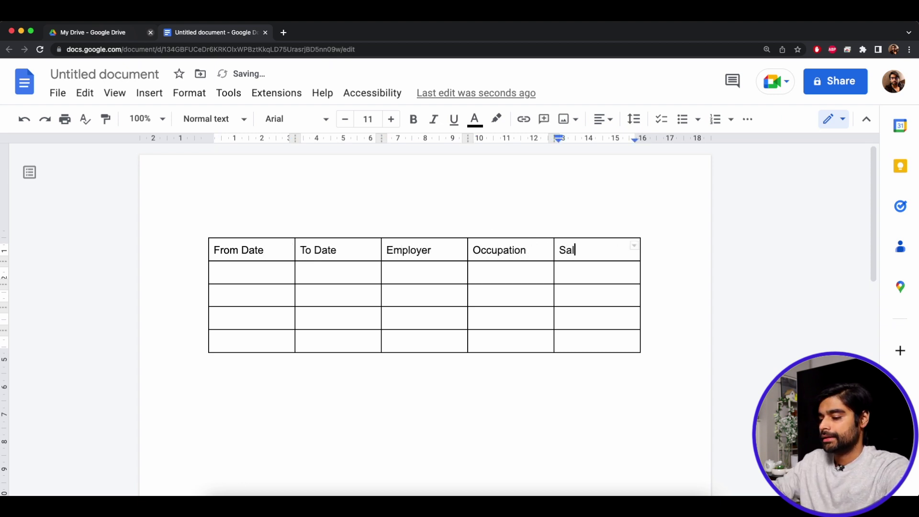
type("ary")
left_click(638, 377)
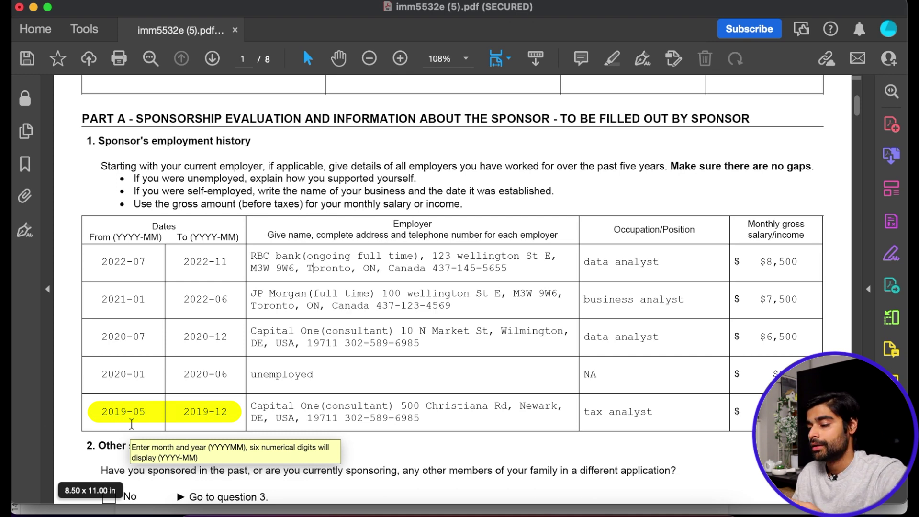
Step: Switch to Acrobat Reader to view the IMM 5532 sponsor employment history table
left_click(243, 508)
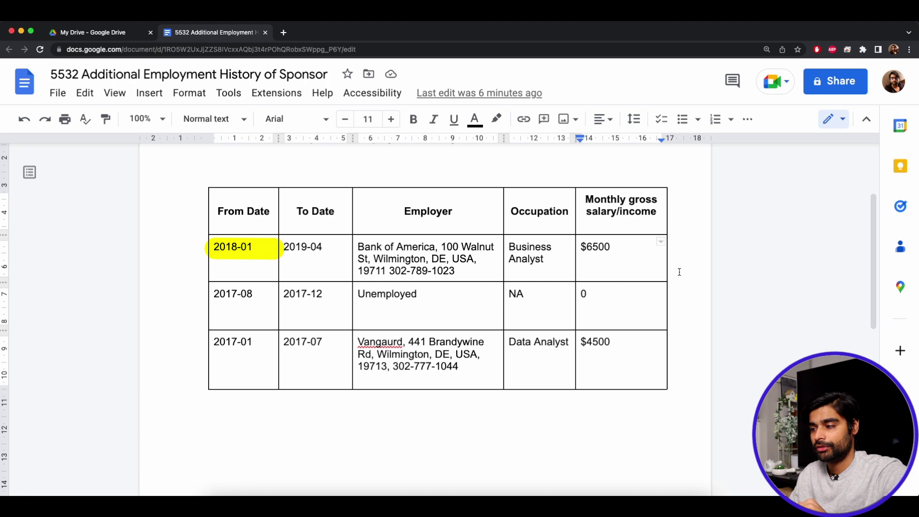
Step: Return to the '5532 Additional Employment History of Sponsor' document in Chrome
left_click(241, 510)
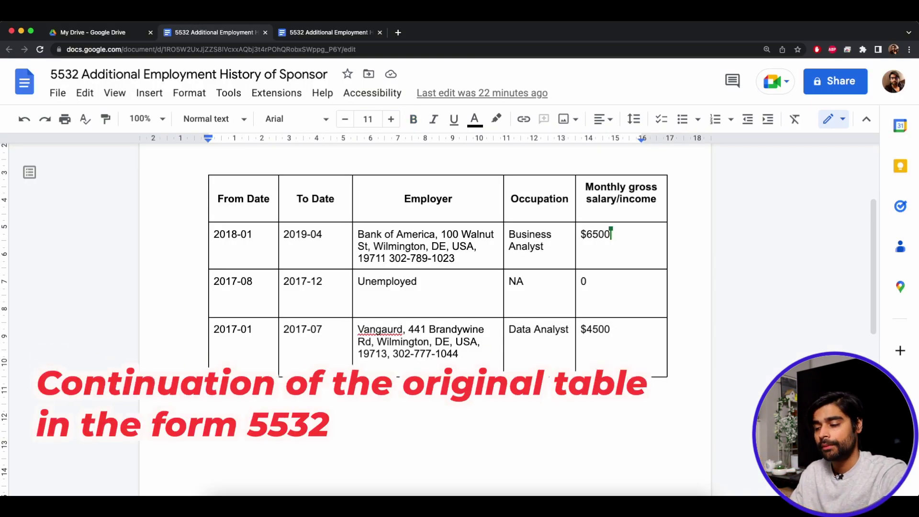
Step: Scroll up toward the top of the employment history document
scroll(599, 274, "up", 3)
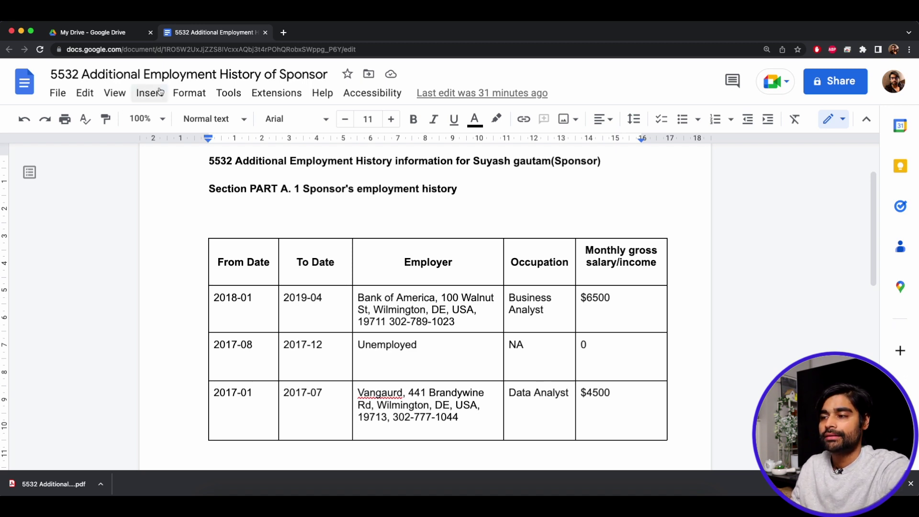
left_click(268, 69)
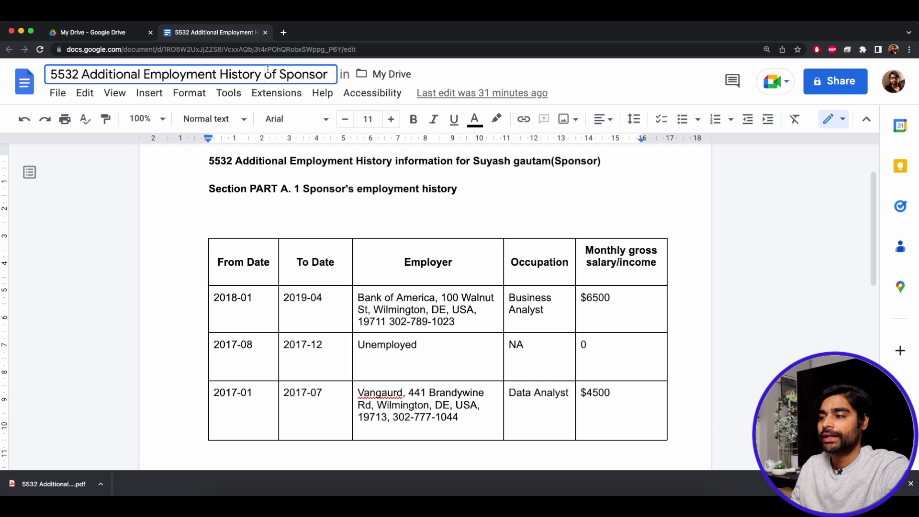
left_click(52, 74)
left_click_drag(69, 74, 327, 79)
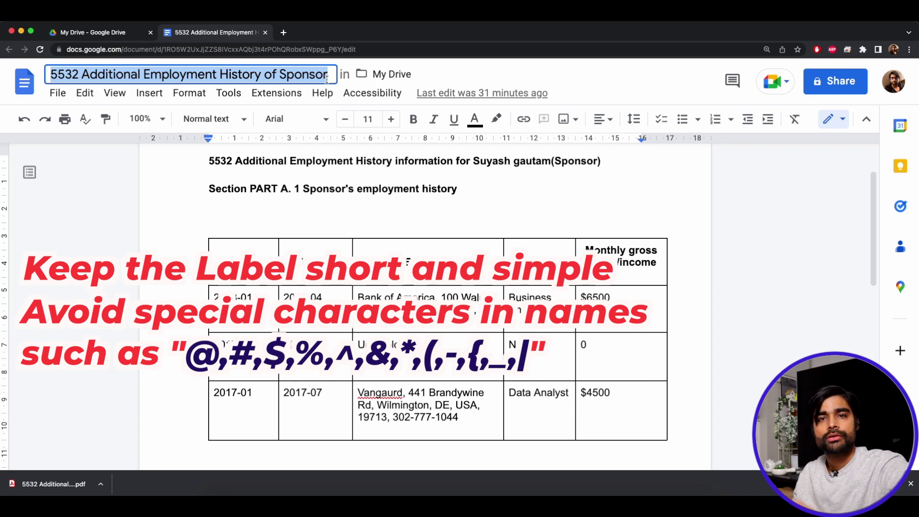
left_click(328, 78)
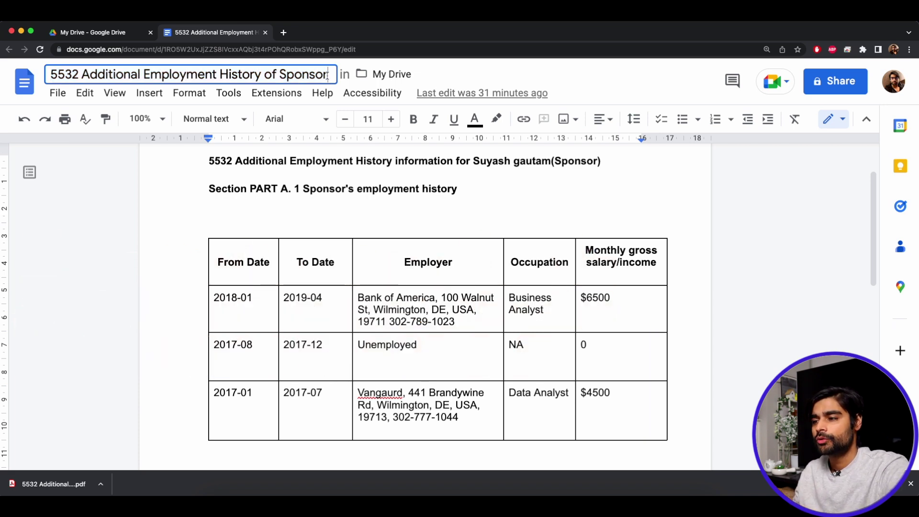
key("Return")
Step: Download the employment history document as a PDF and open the downloaded file
left_click(58, 92)
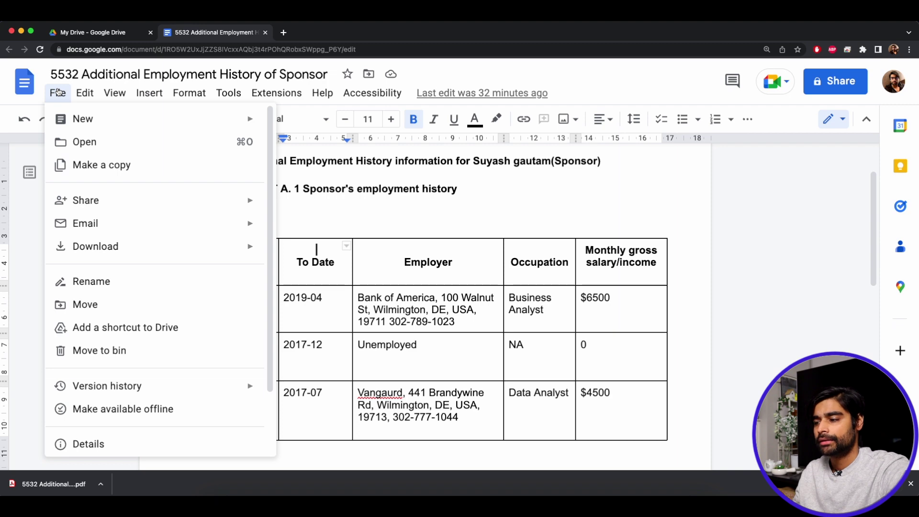
mouse_move(163, 248)
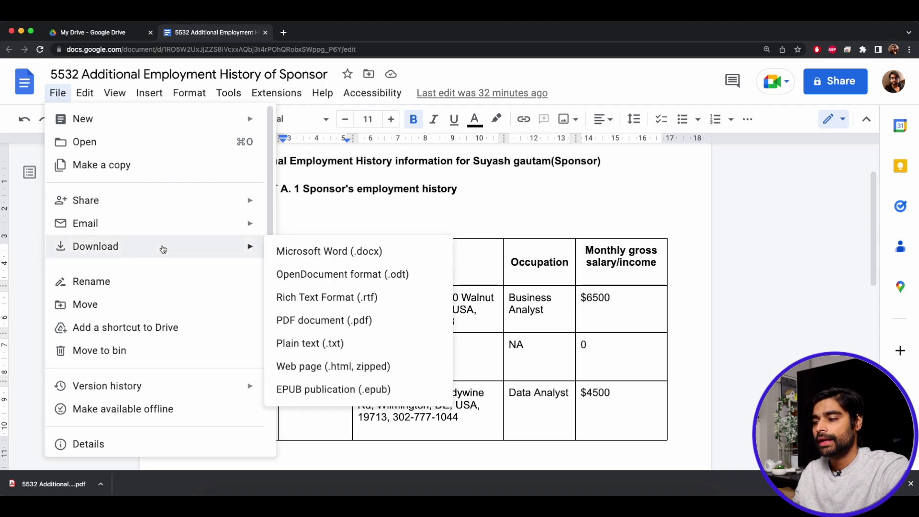
left_click(321, 318)
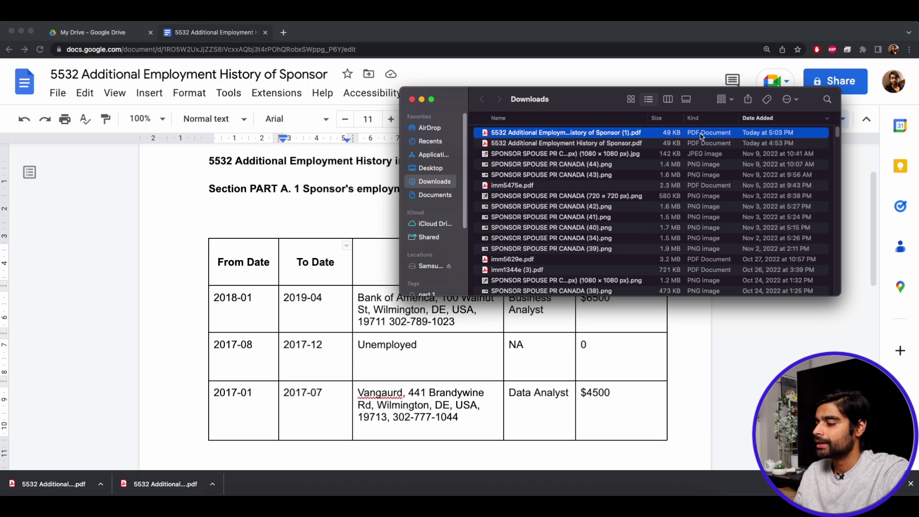
double_click(581, 133)
scroll(455, 301, "down", 10)
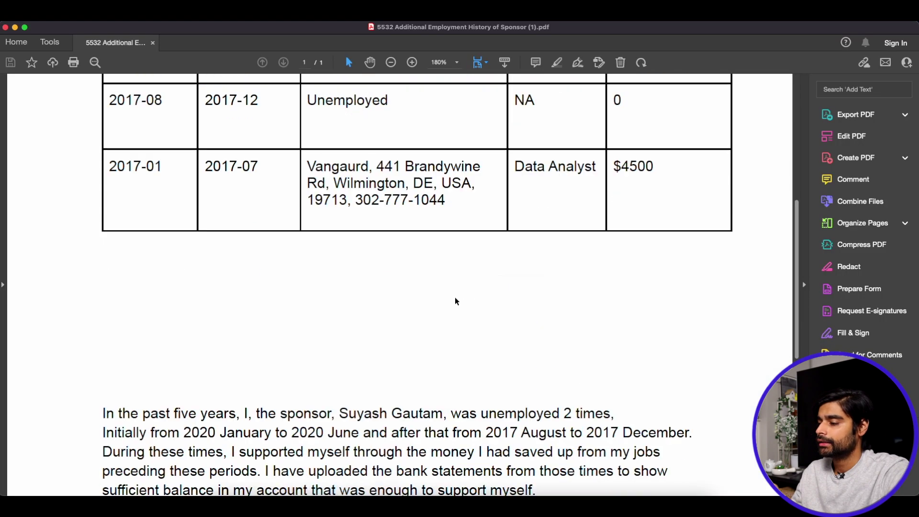
scroll(455, 298, "up", 10)
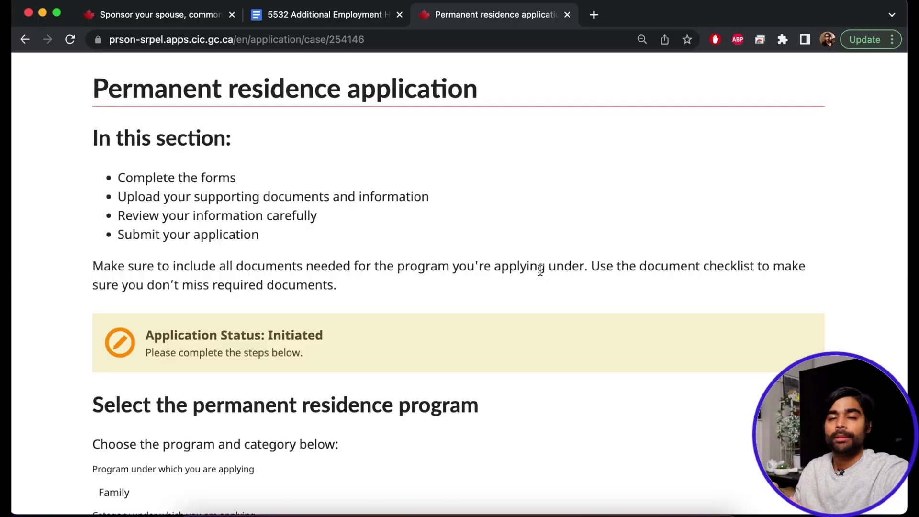
Step: Scroll past the Application forms table to the document labelling guidance
scroll(541, 270, "down", 10)
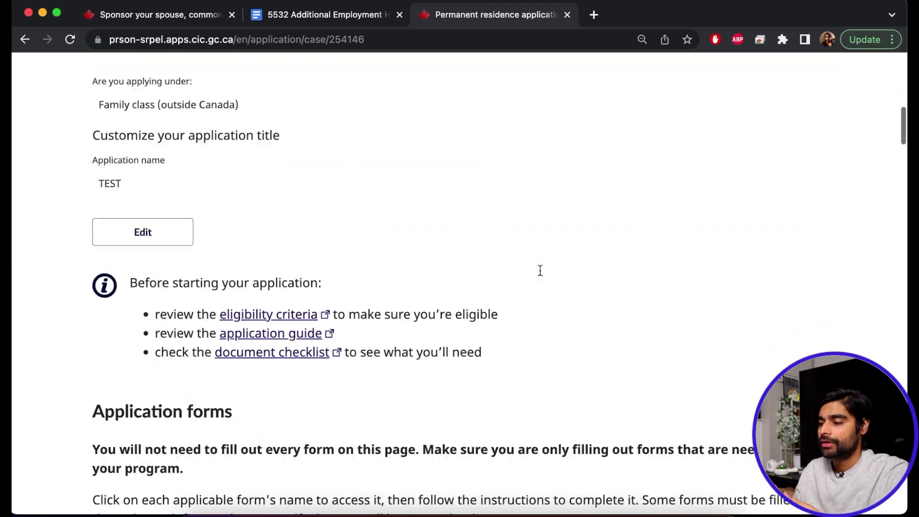
scroll(541, 275, "down", 15)
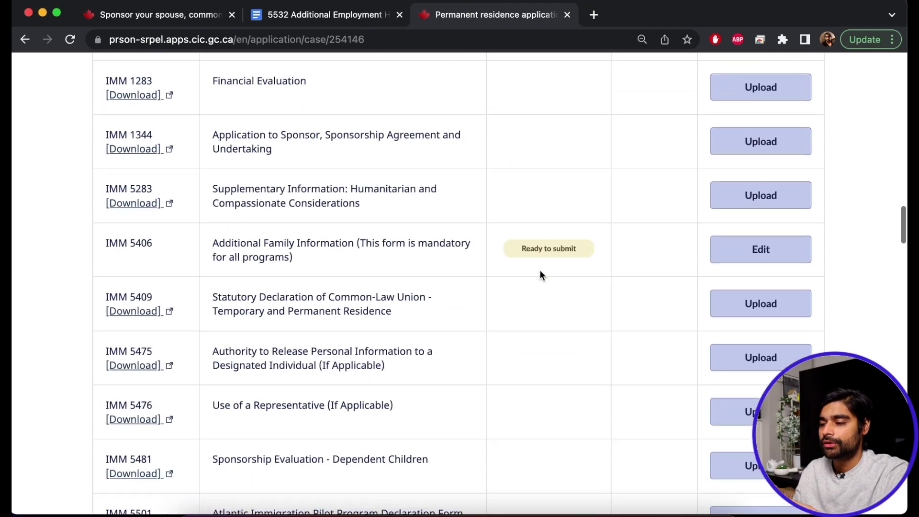
scroll(541, 274, "down", 5)
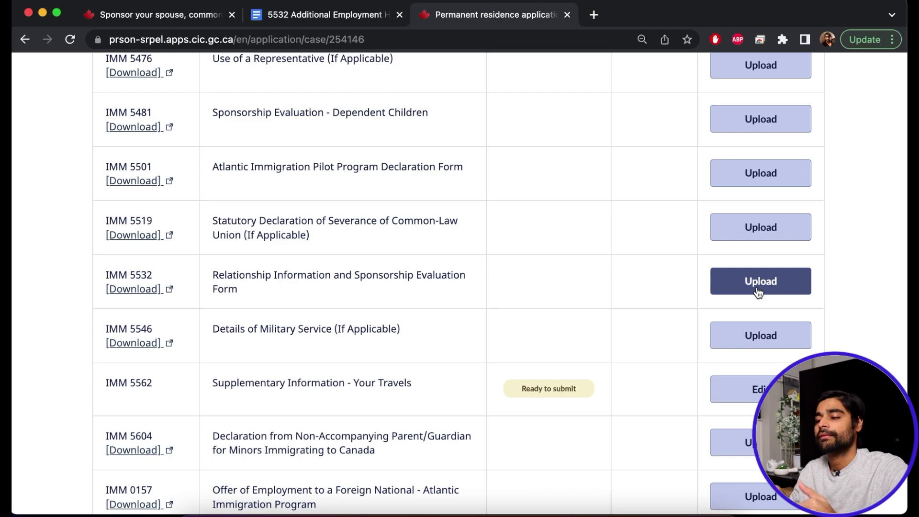
scroll(237, 304, "down", 20)
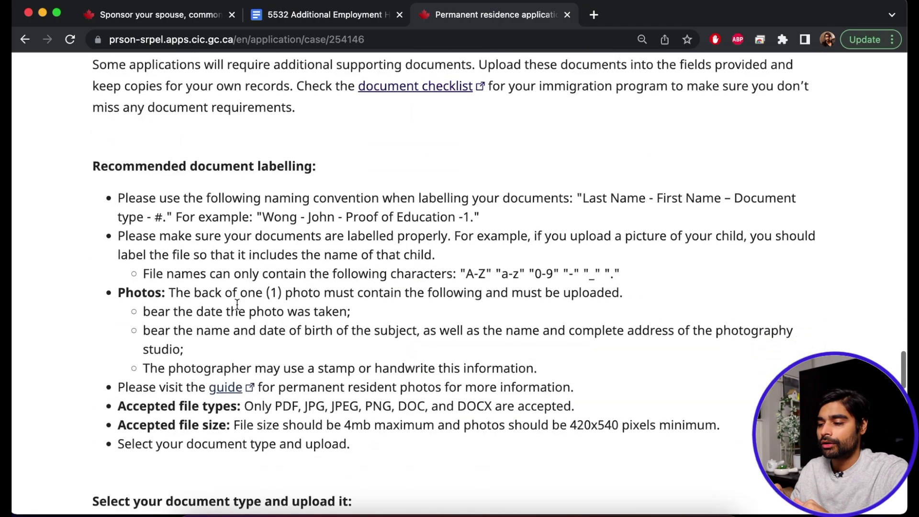
scroll(236, 304, "down", 10)
Step: Upload '5532 Additional Employment History of Sponsor.pdf' with document type Other and dismiss the success banner
left_click(323, 199)
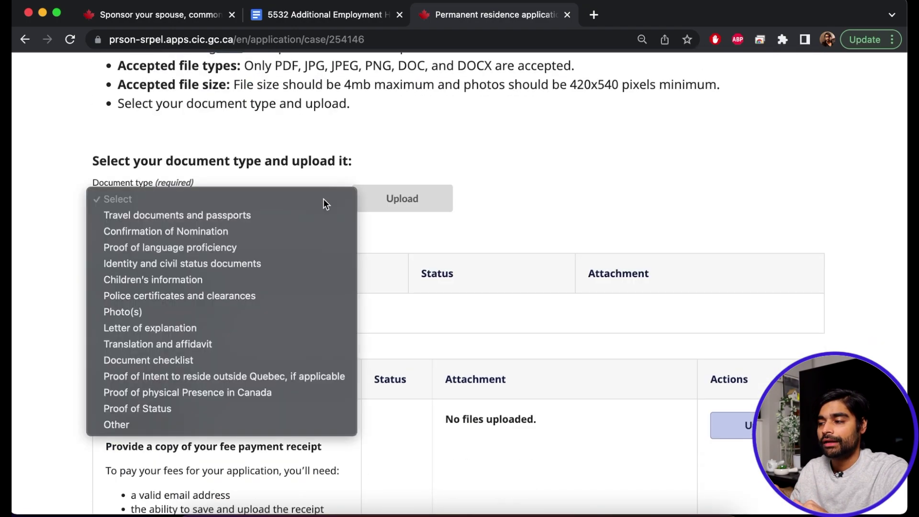
left_click(155, 426)
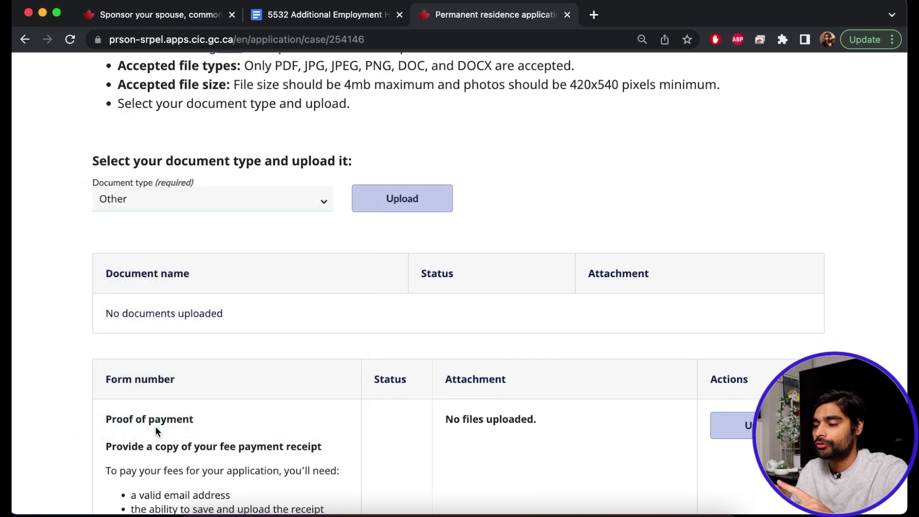
left_click(402, 199)
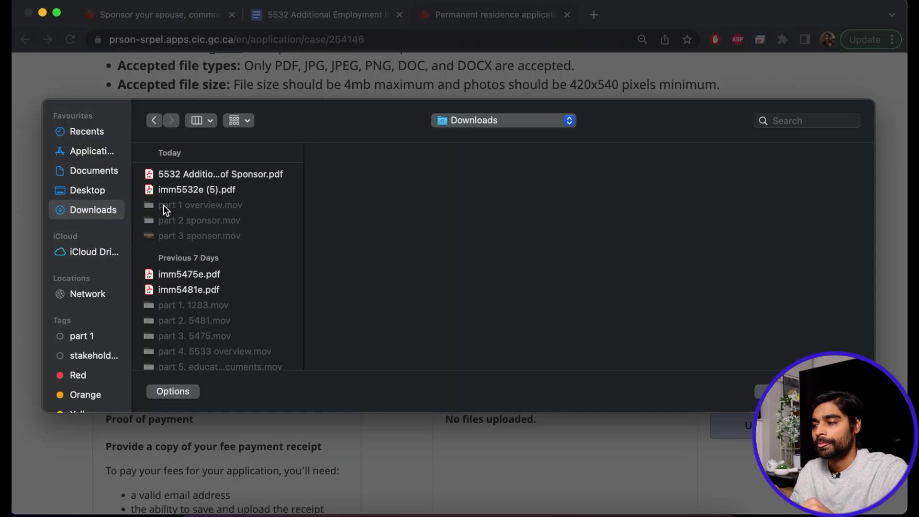
left_click(232, 177)
left_click(821, 391)
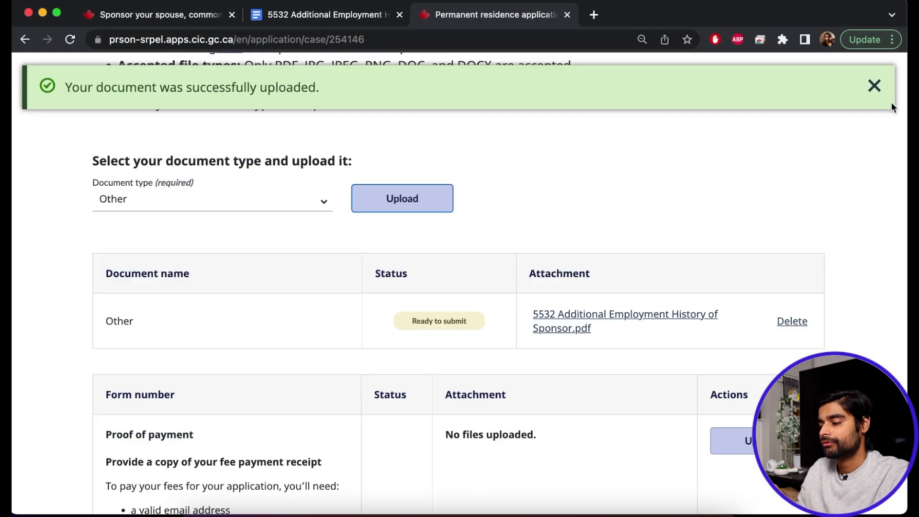
left_click(875, 86)
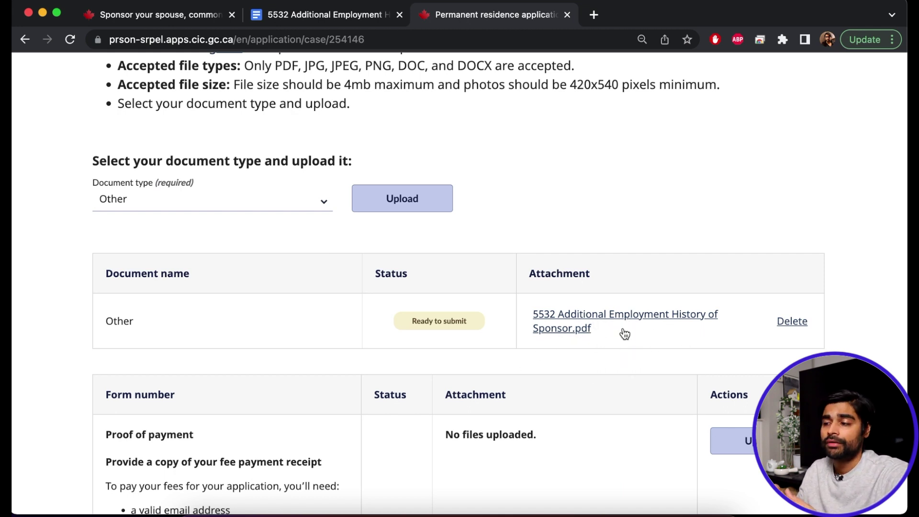
scroll(425, 186, "up", 3)
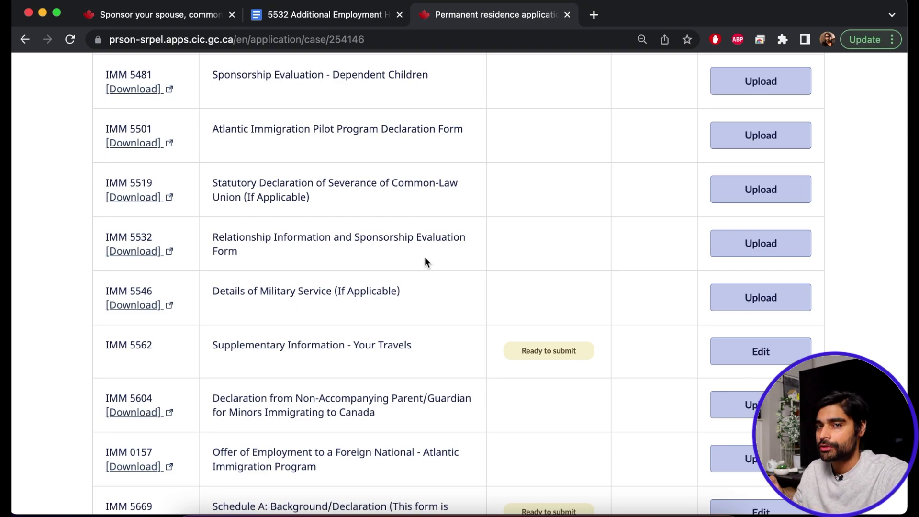
scroll(431, 245, "down", 15)
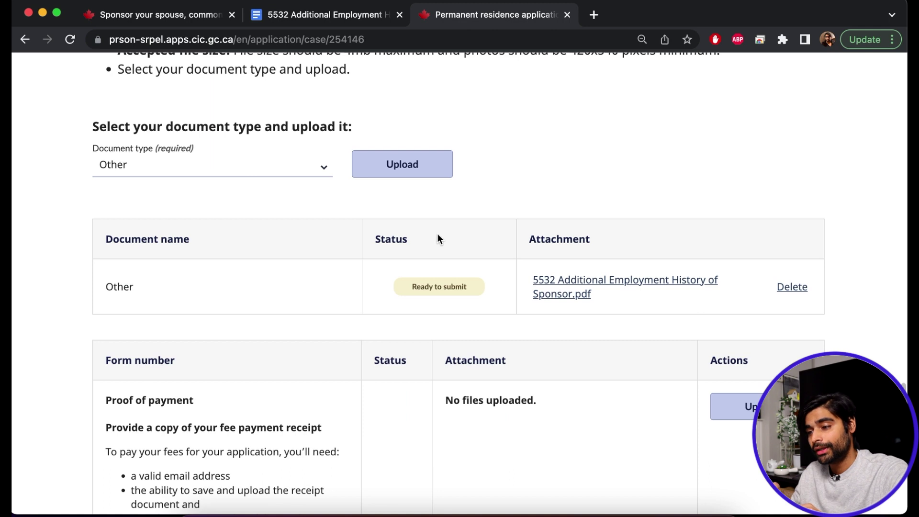